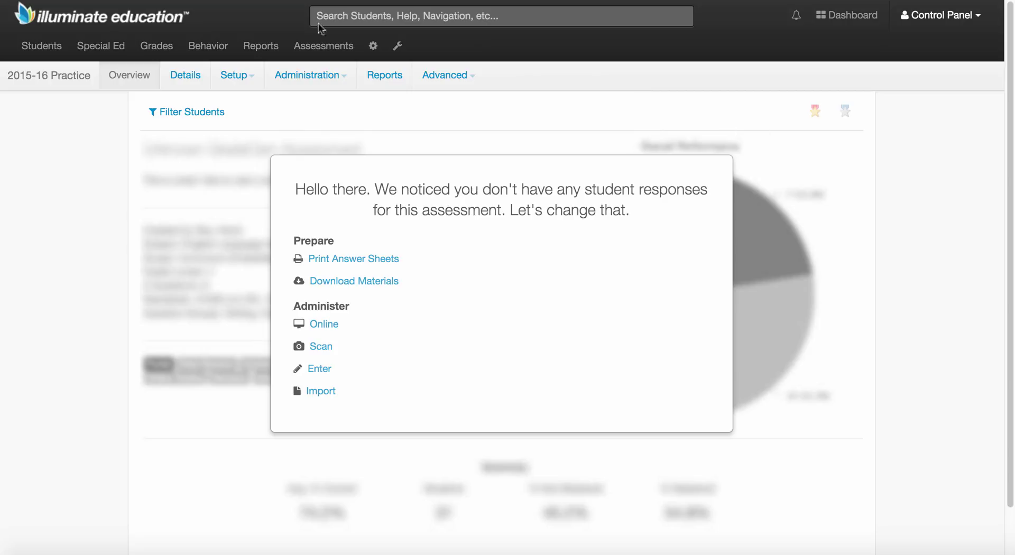
click(319, 49)
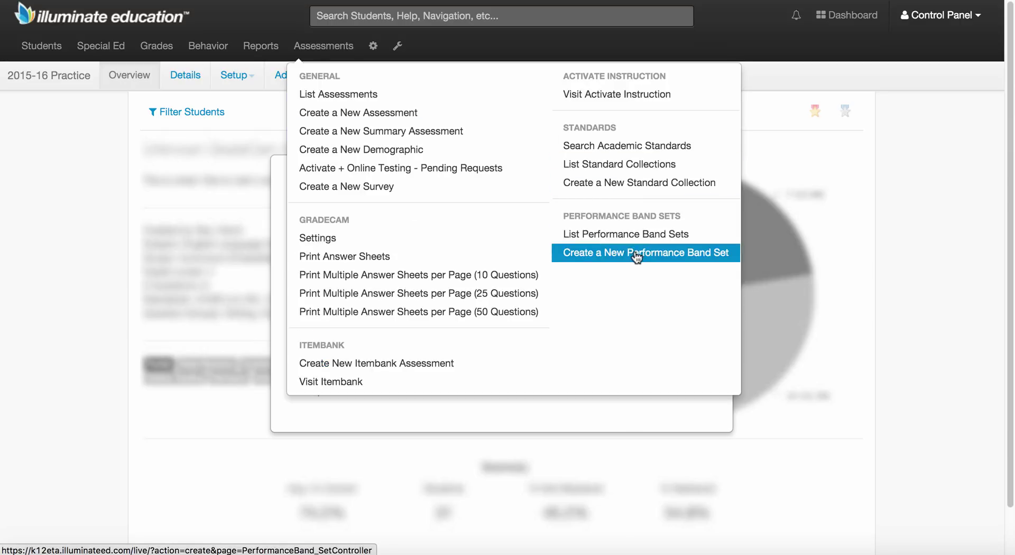
click(333, 51)
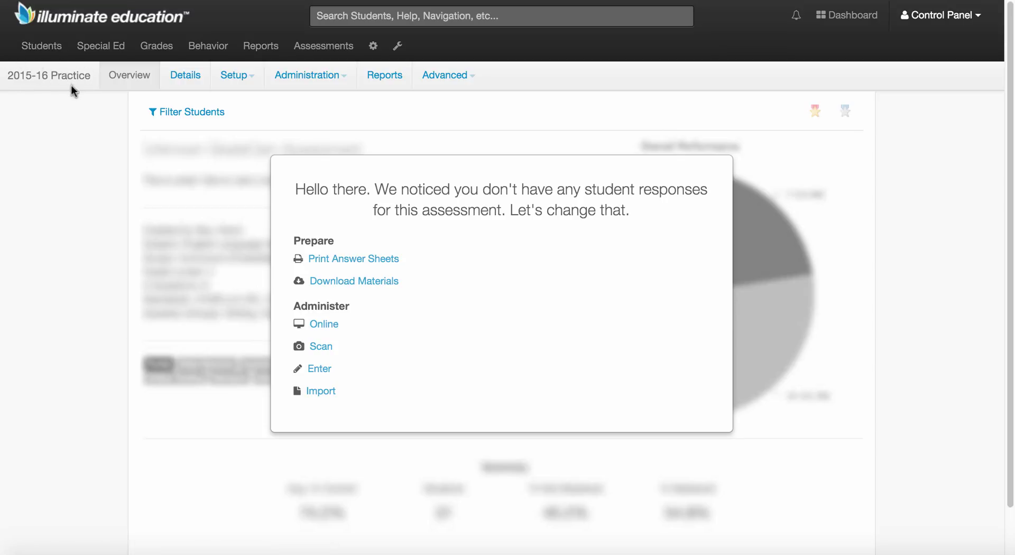
Step: Open the assessment's performance band setup and review the District Default bands used for Overall Percent Correct
click(236, 77)
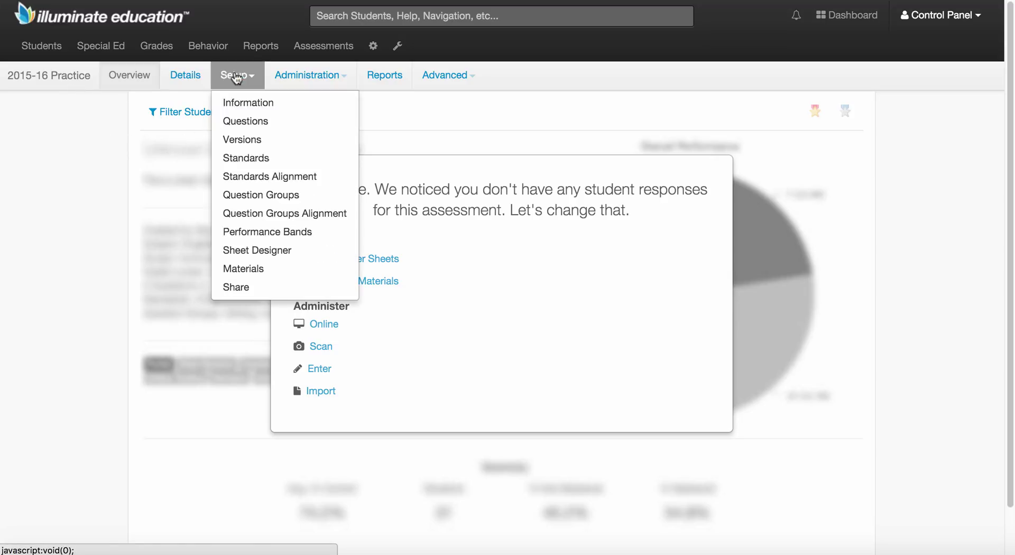
click(272, 234)
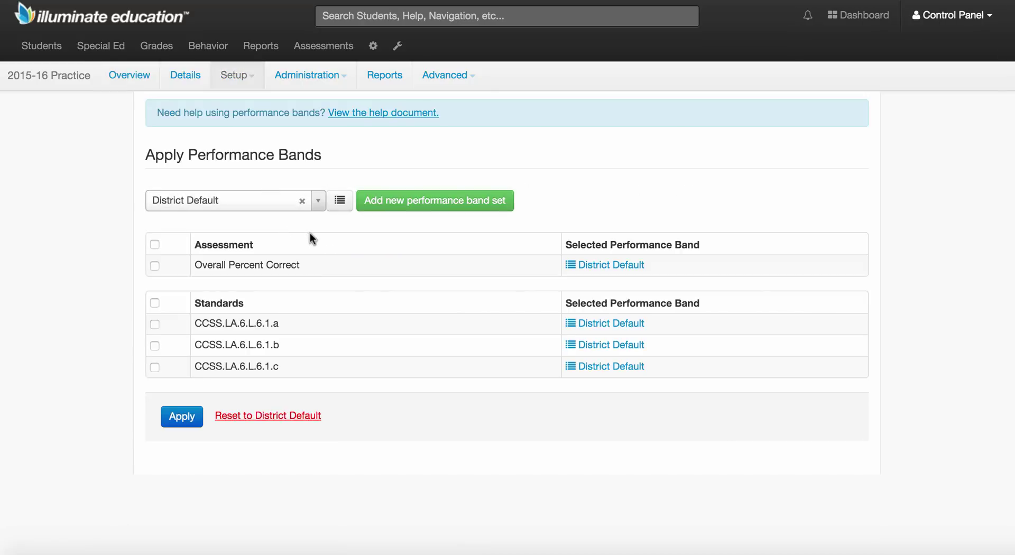
click(629, 267)
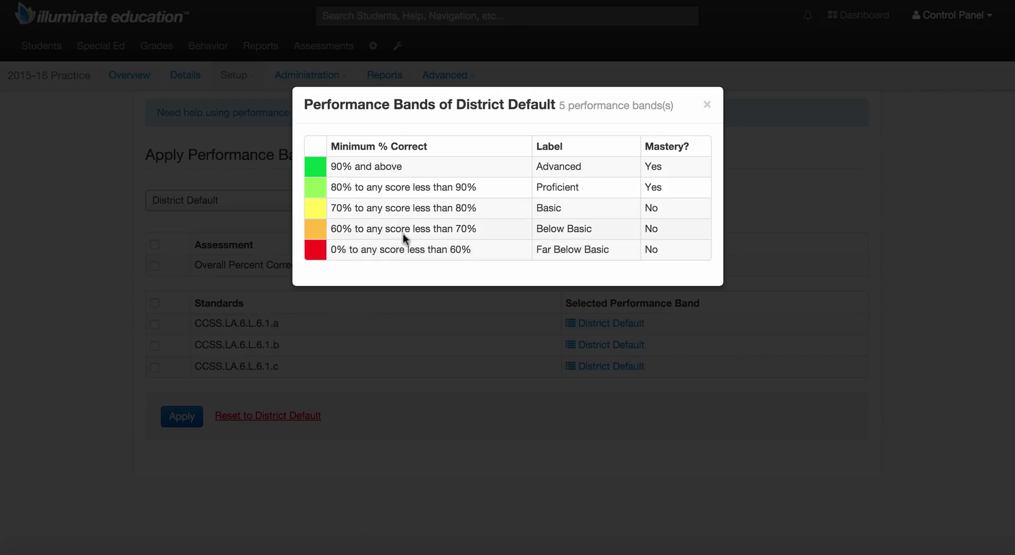
click(707, 106)
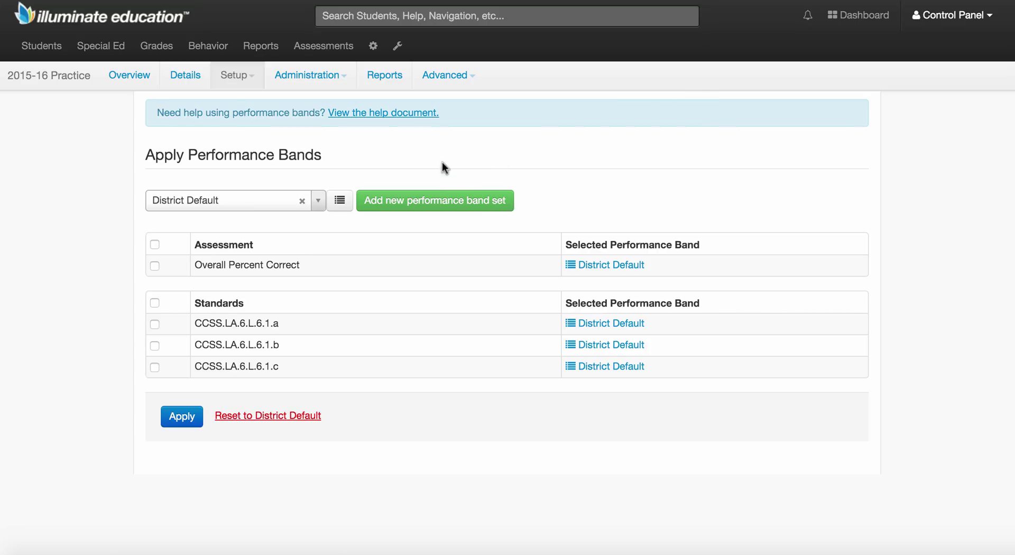
Step: Start a new performance band set from the assessment and name it 2015-16 Practice
click(466, 204)
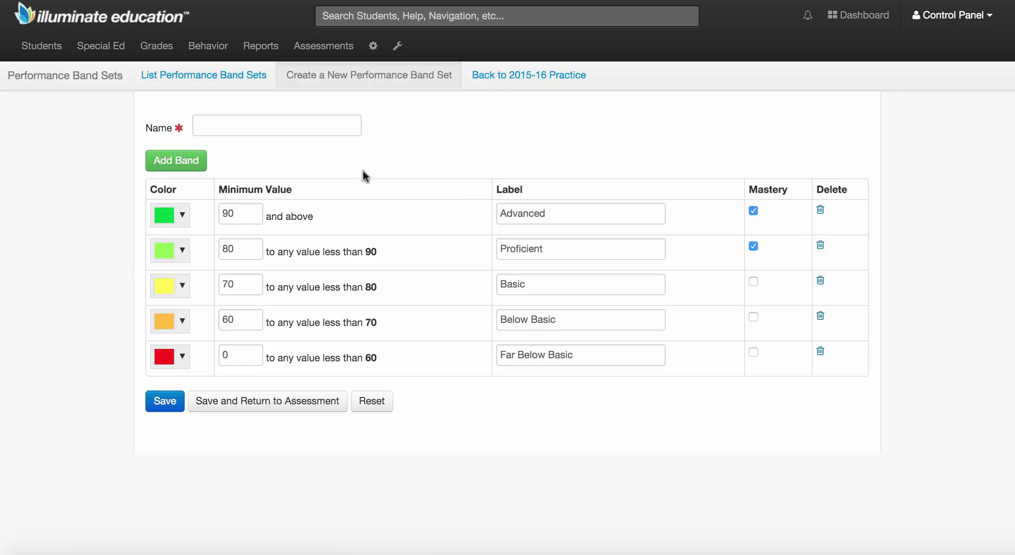
click(234, 128)
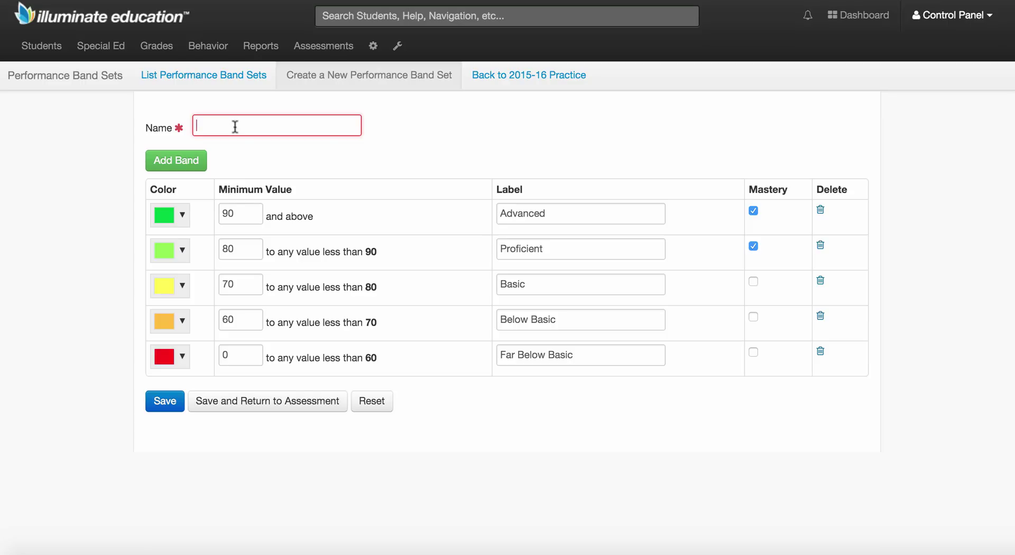
text(2015)
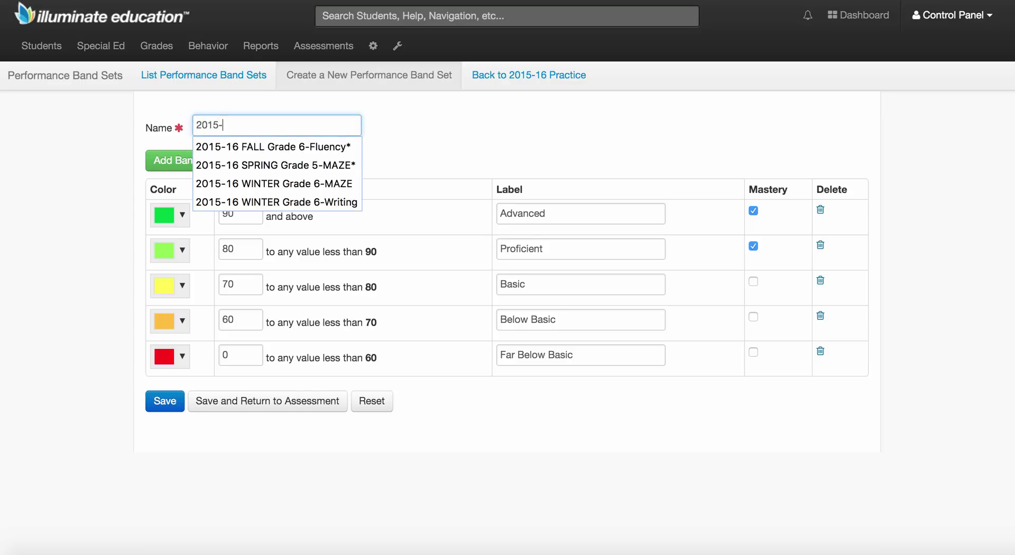
text(-16 P)
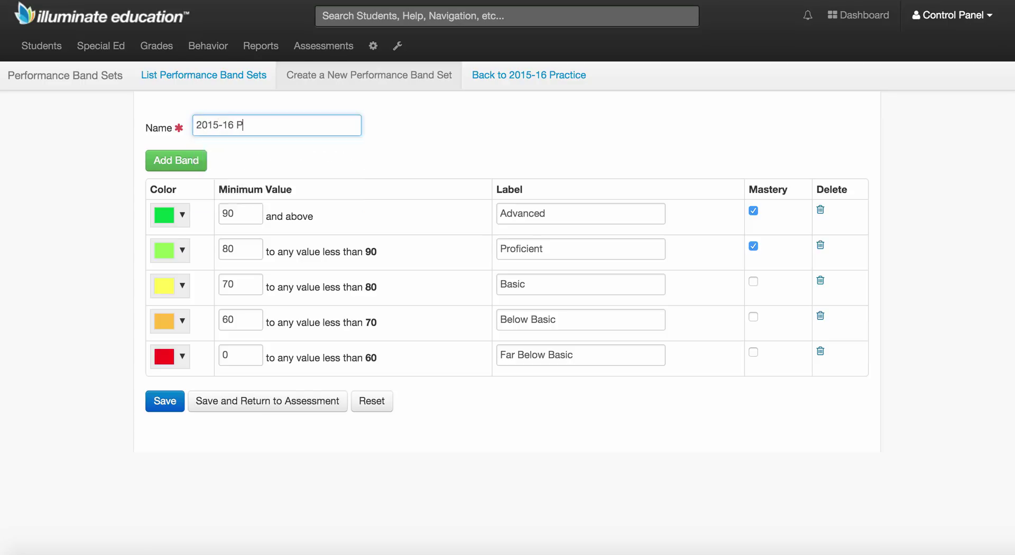
text(ractice)
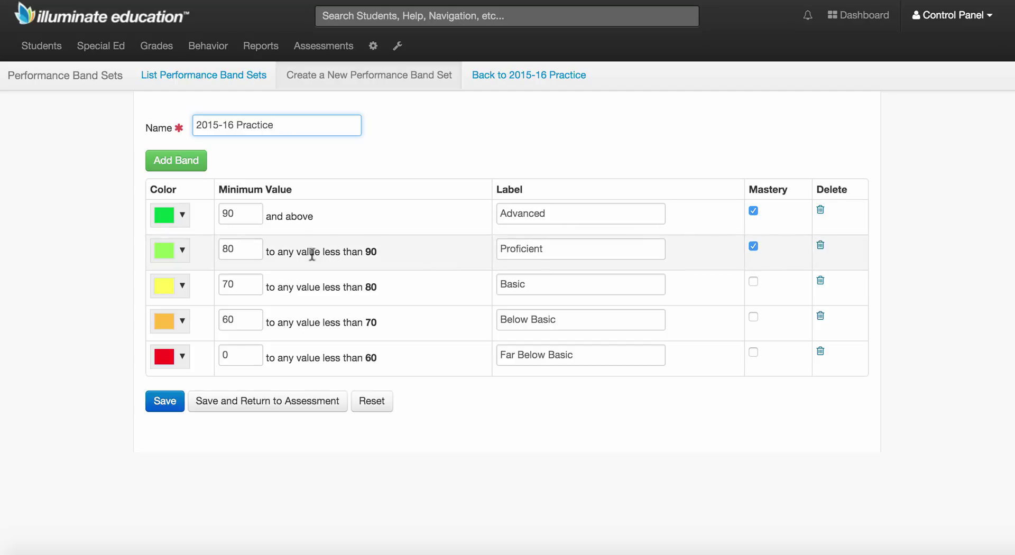
click(183, 254)
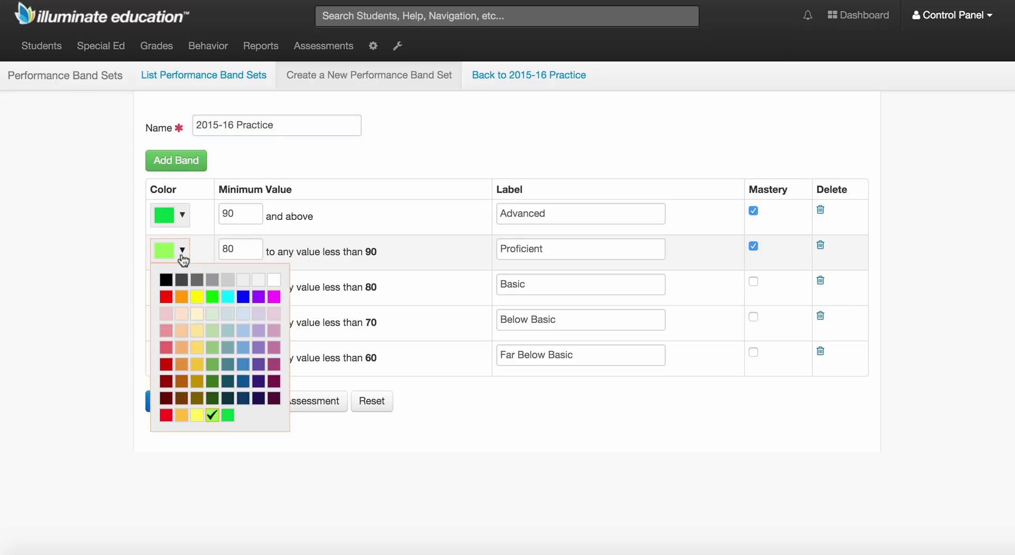
click(183, 254)
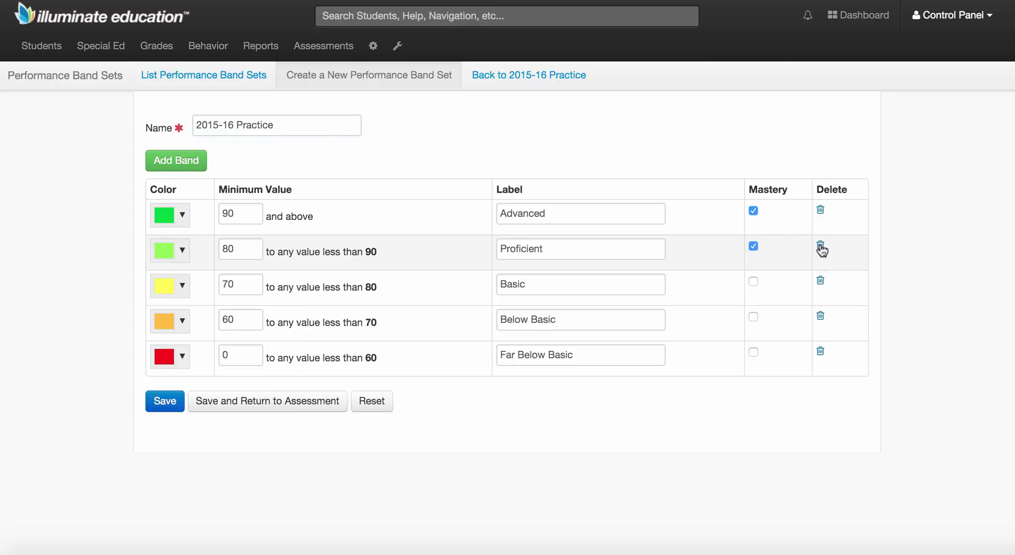
Step: Delete the Proficient and Below Basic bands from the new band set
click(821, 246)
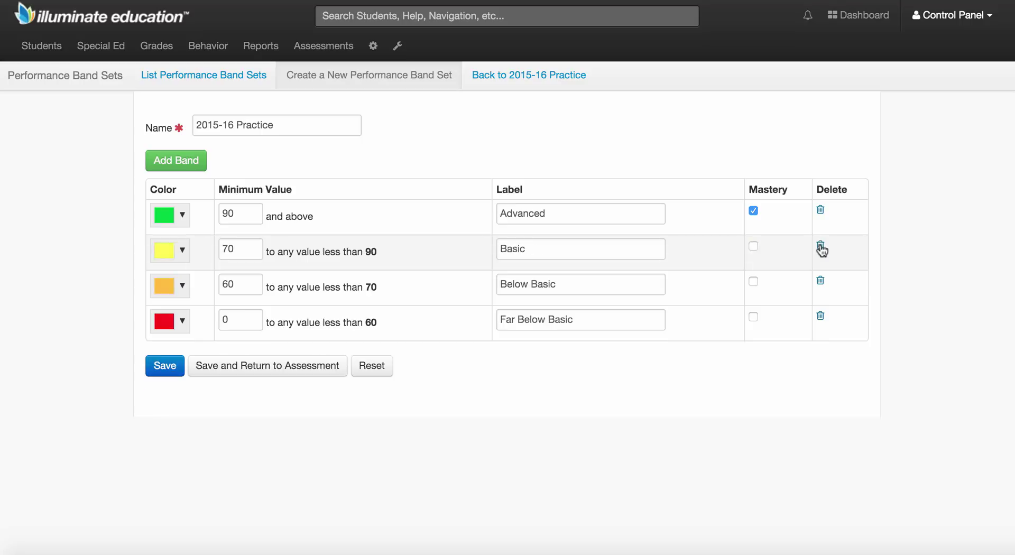
click(821, 283)
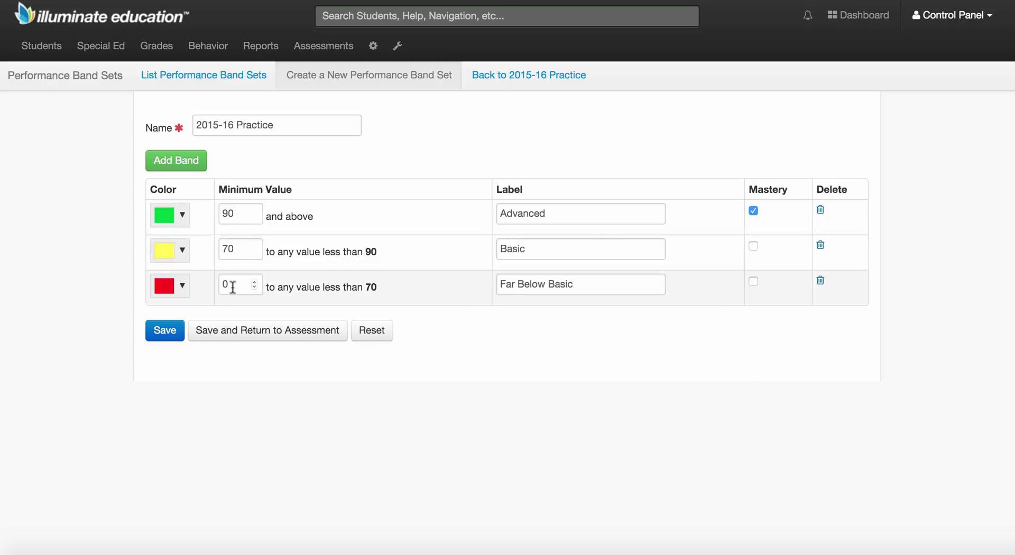
Step: Set the minimum value of the Basic band to 60 and of the Advanced band to 80
click(228, 249)
key(BackSpace)
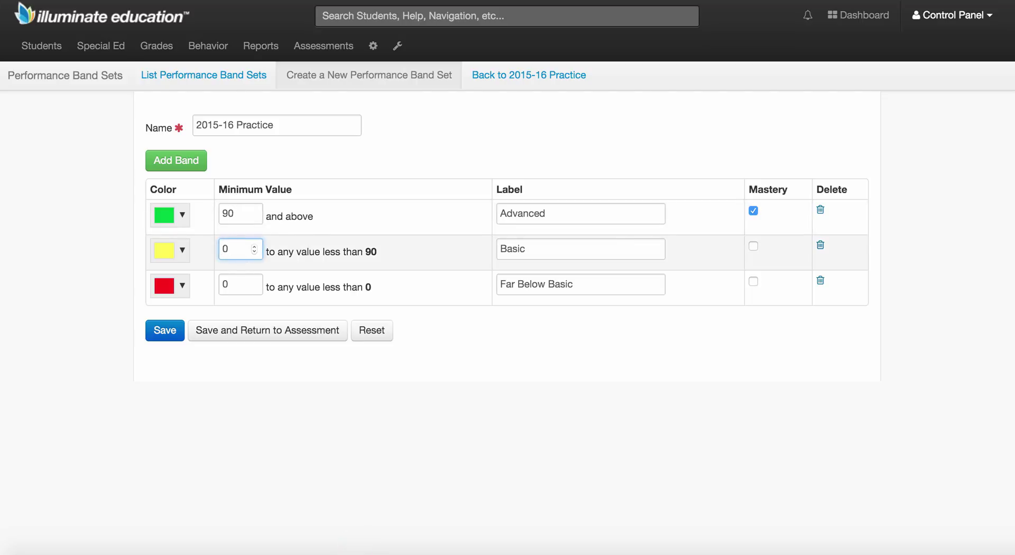
text(6)
click(245, 216)
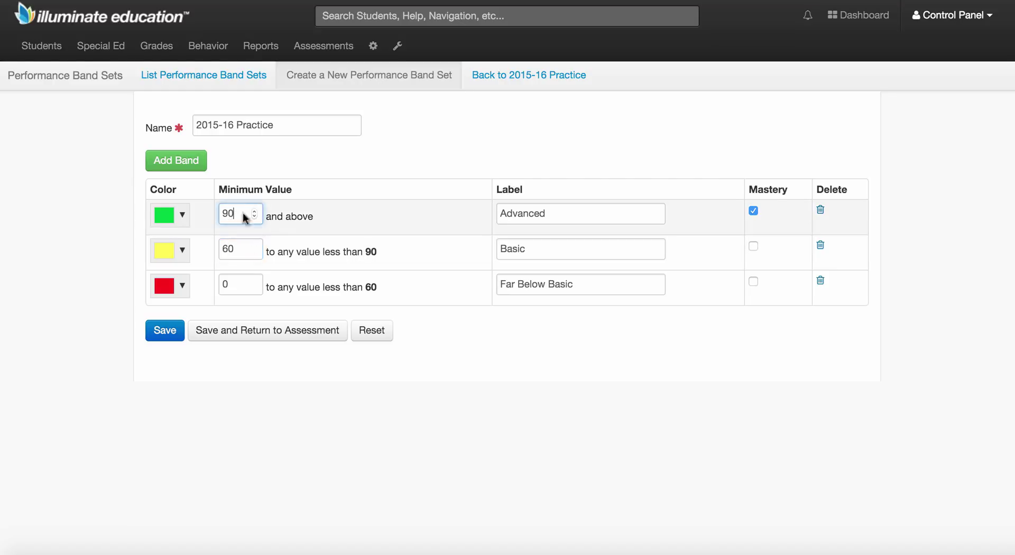
key(BackSpace)
key(BackSpace)
text(80)
Step: Change the label of the highest band to At or Above Benchmark
click(580, 218)
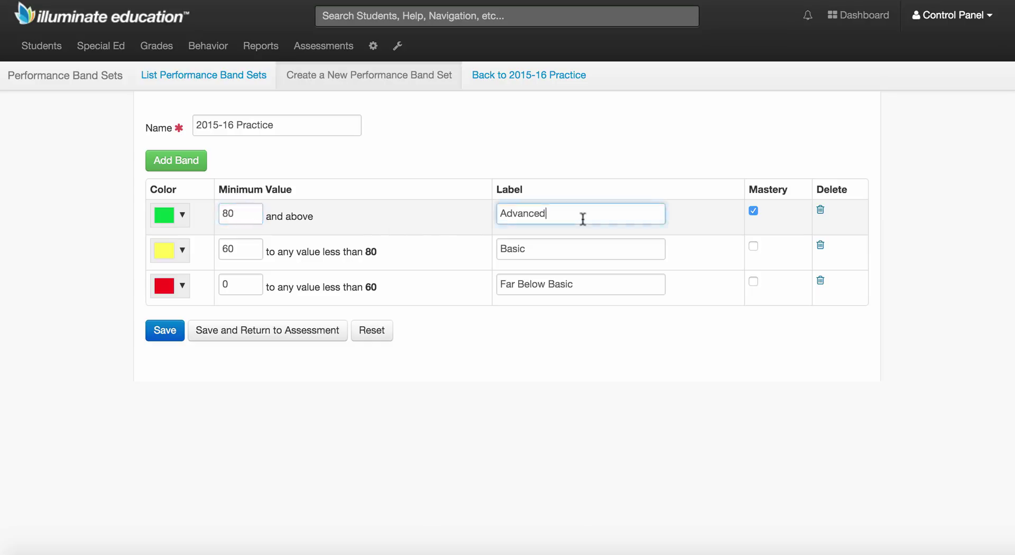
drag(544, 216, 509, 217)
text(t)
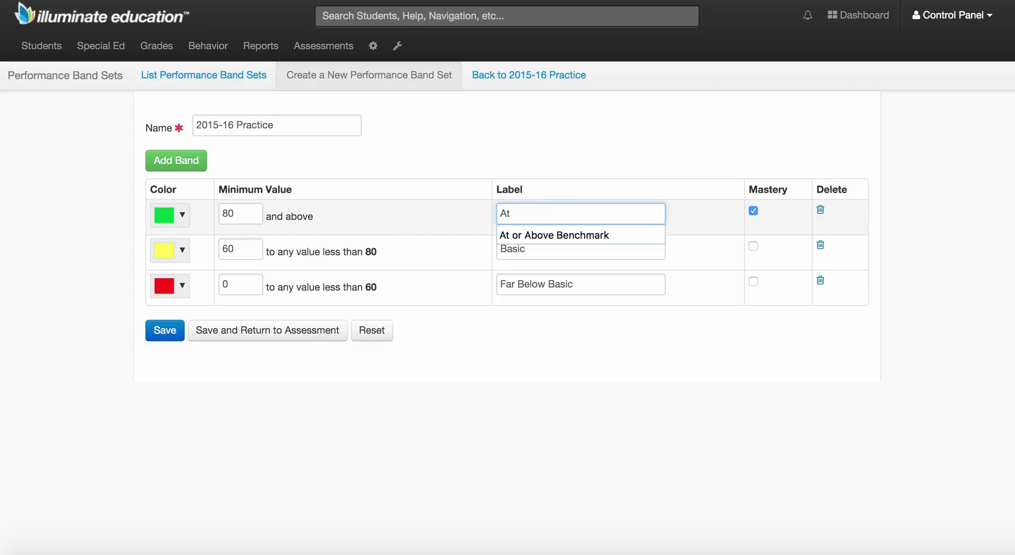
key(Down)
key(Return)
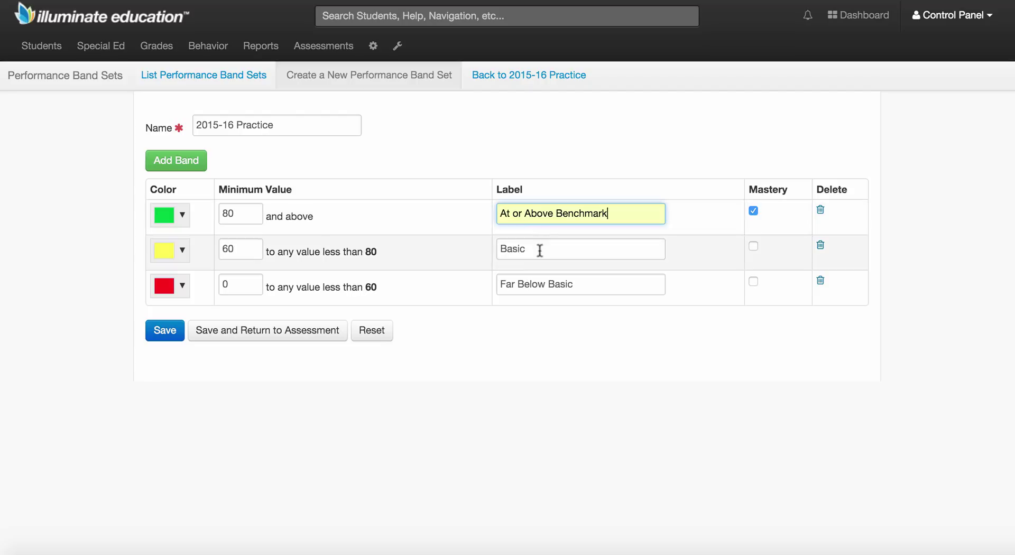
Step: Relabel the middle band as Below Benchmark and the lowest band as Far Below Benchmark
drag(540, 251, 501, 249)
text(Below Benchmark)
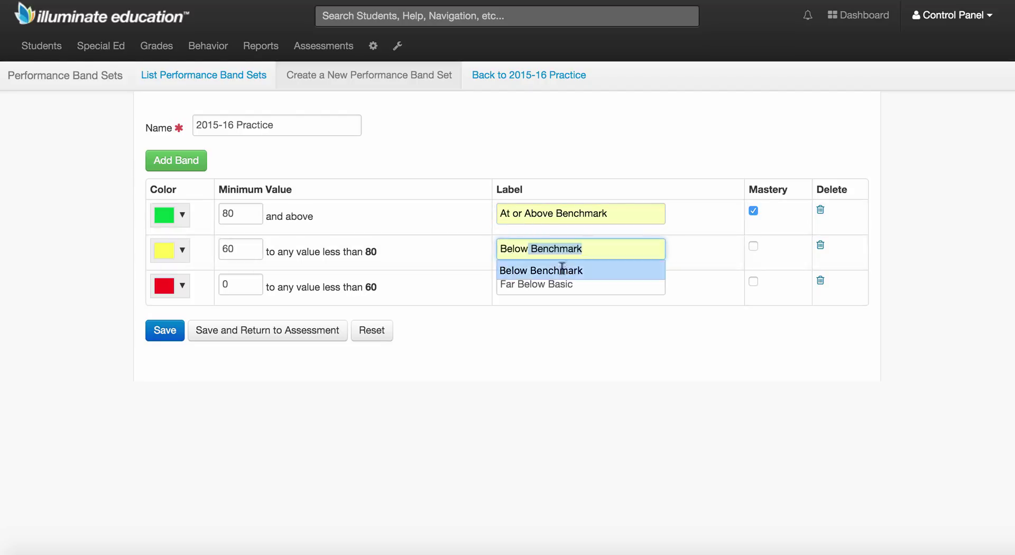
click(562, 269)
drag(584, 286, 490, 289)
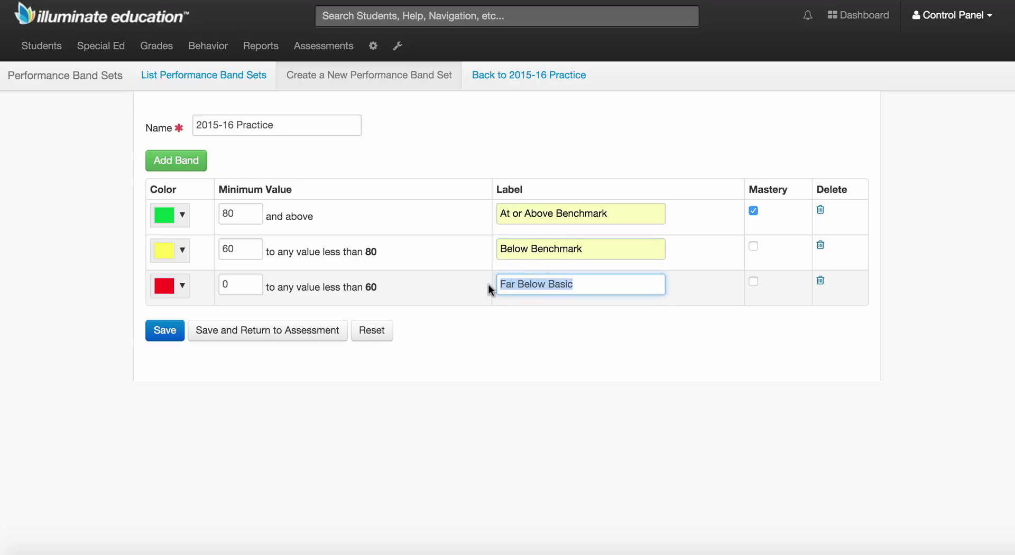
text(Far)
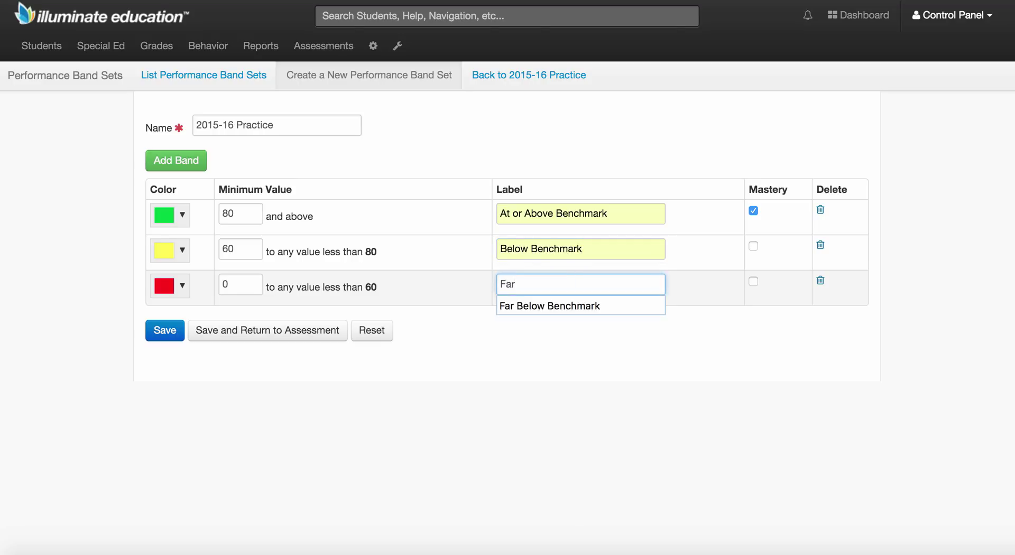
key(Down)
key(Return)
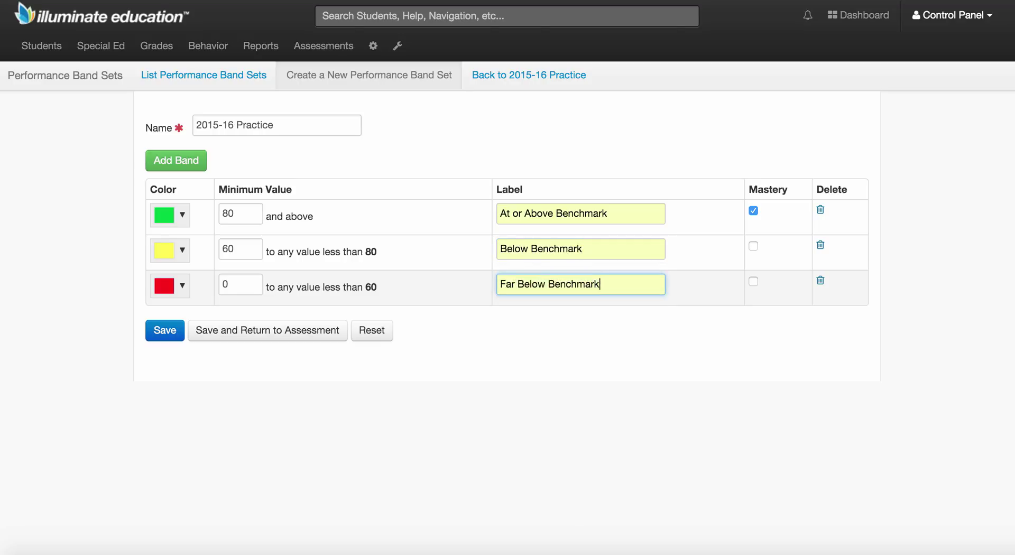
Step: Leave only the At or Above Benchmark band marked as mastery, and save the set, returning to the assessment
click(754, 212)
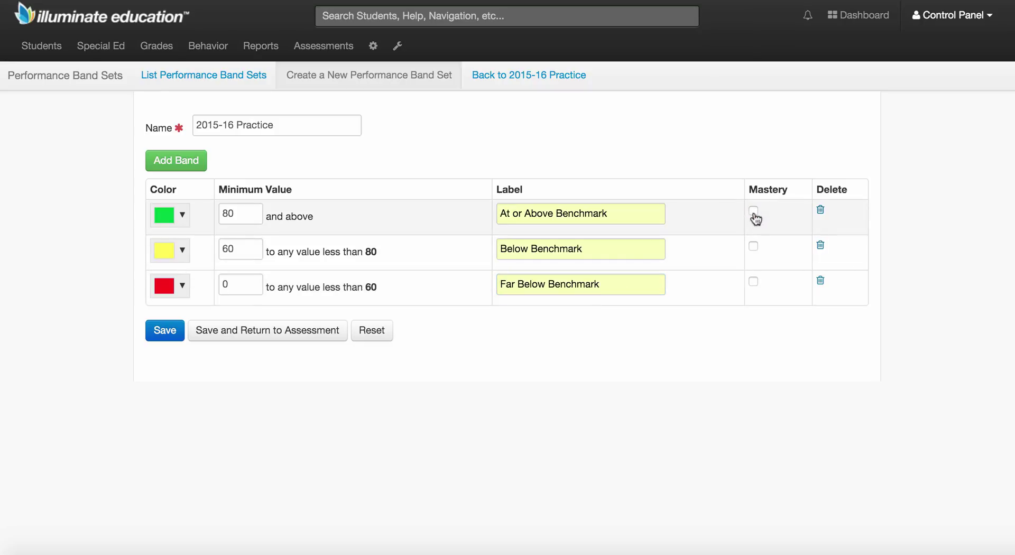
click(755, 213)
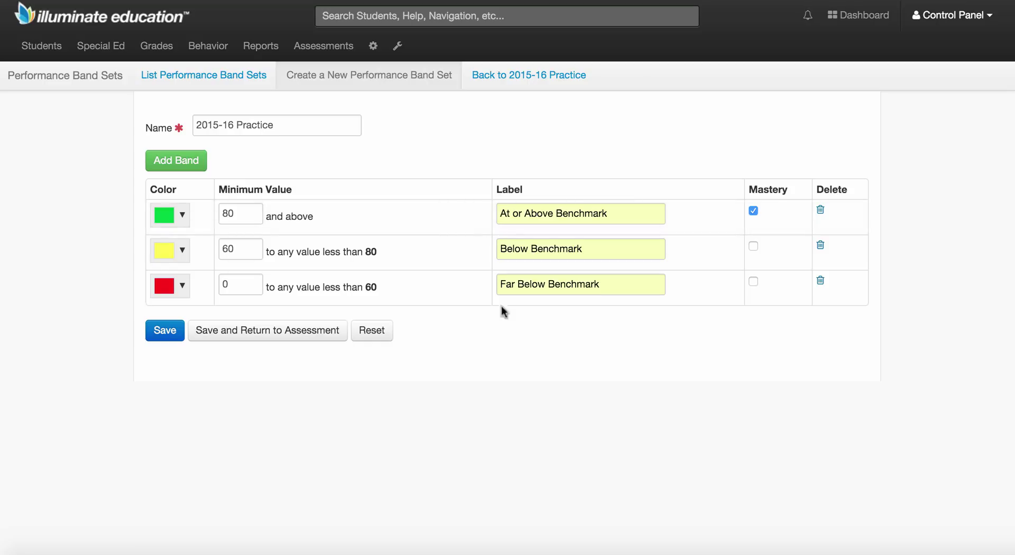
click(266, 333)
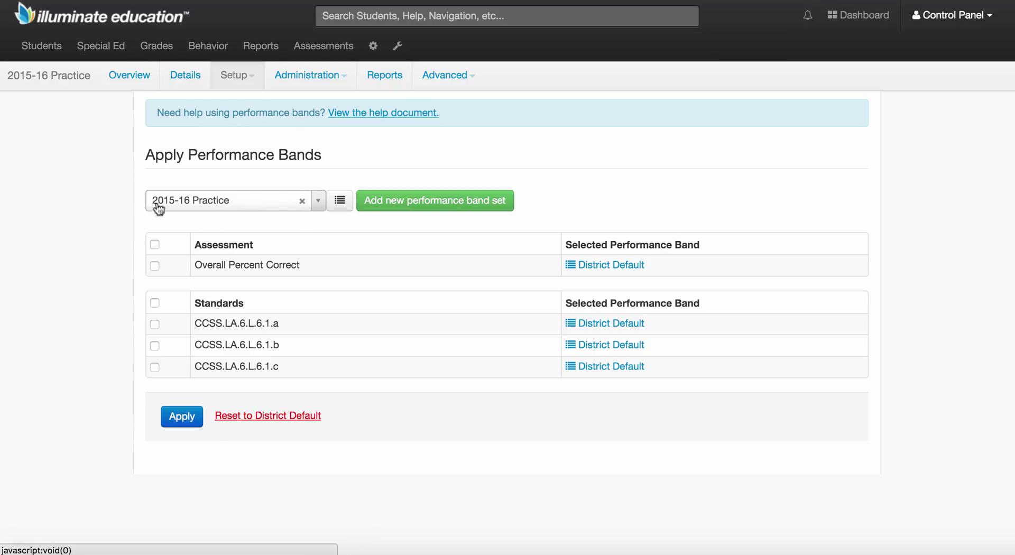
Step: Apply the 2015-16 Practice band set to the assessment's Overall Percent Correct and review the linked bands
click(234, 204)
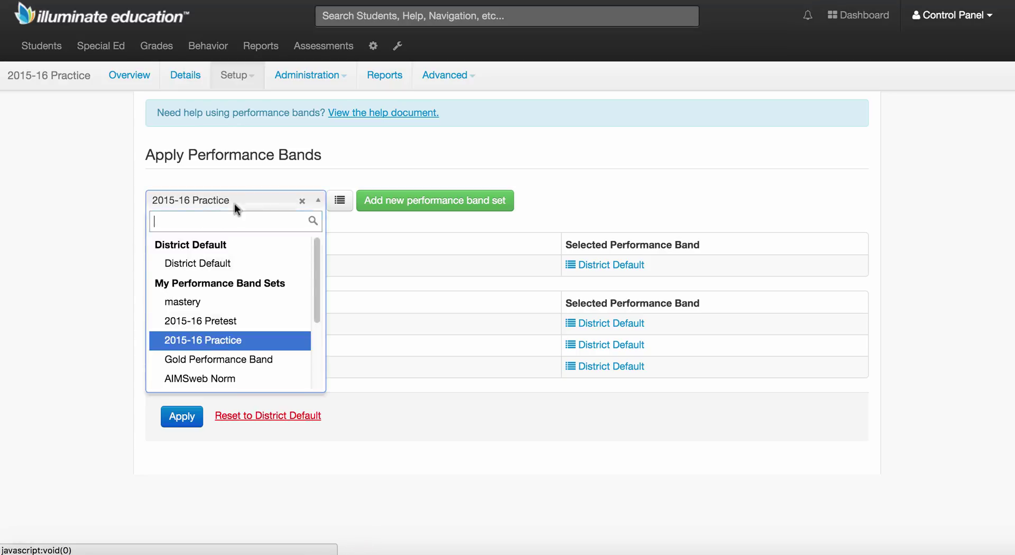
click(219, 340)
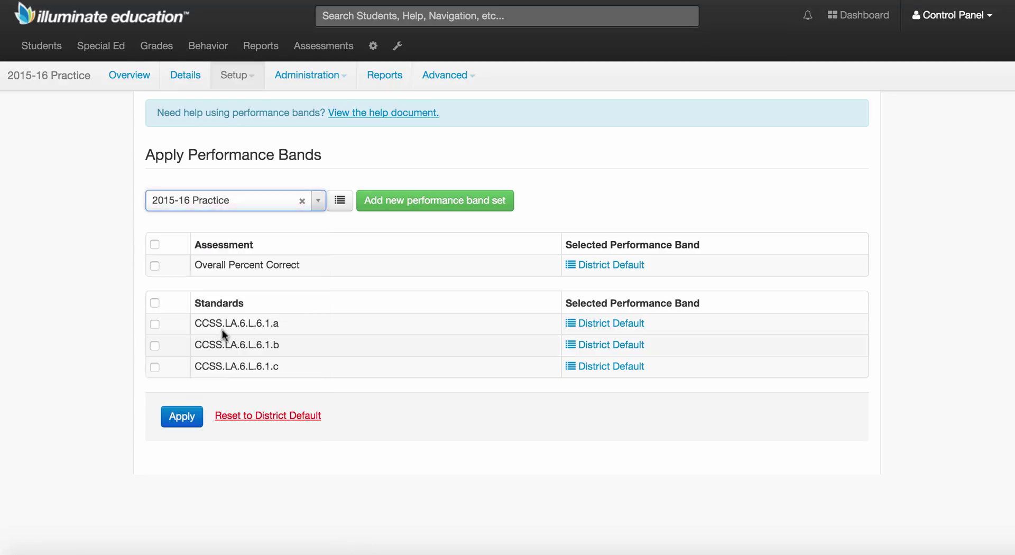
click(155, 266)
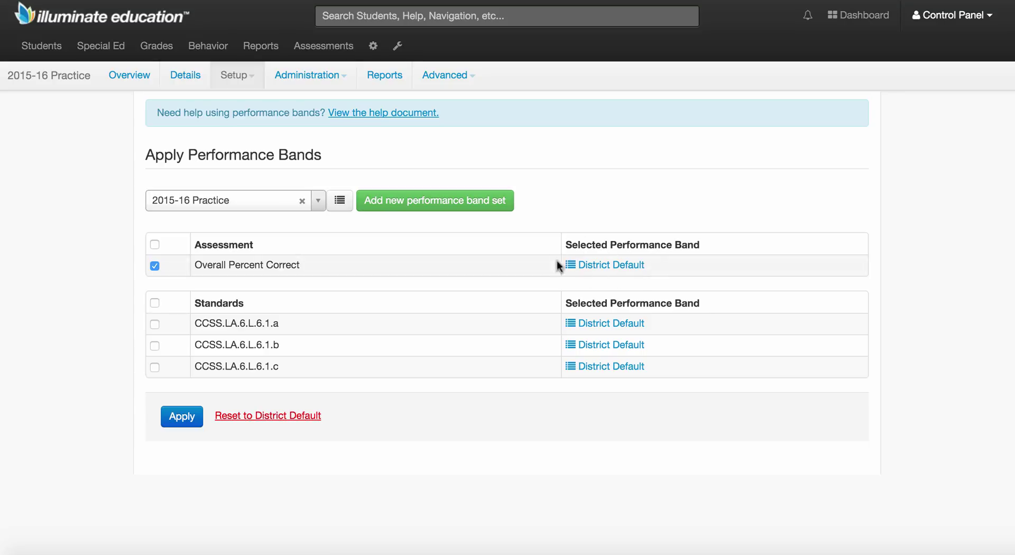
click(182, 417)
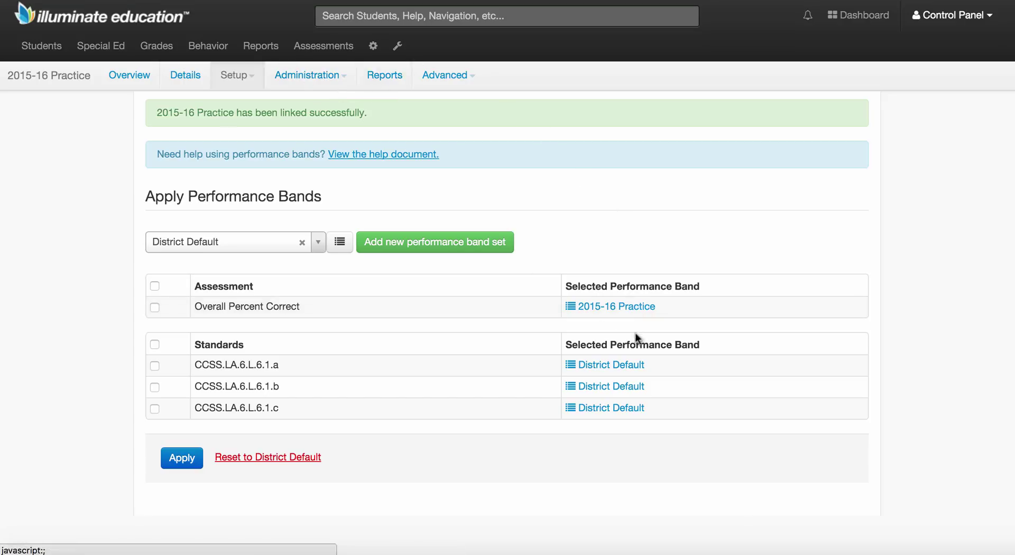
click(623, 308)
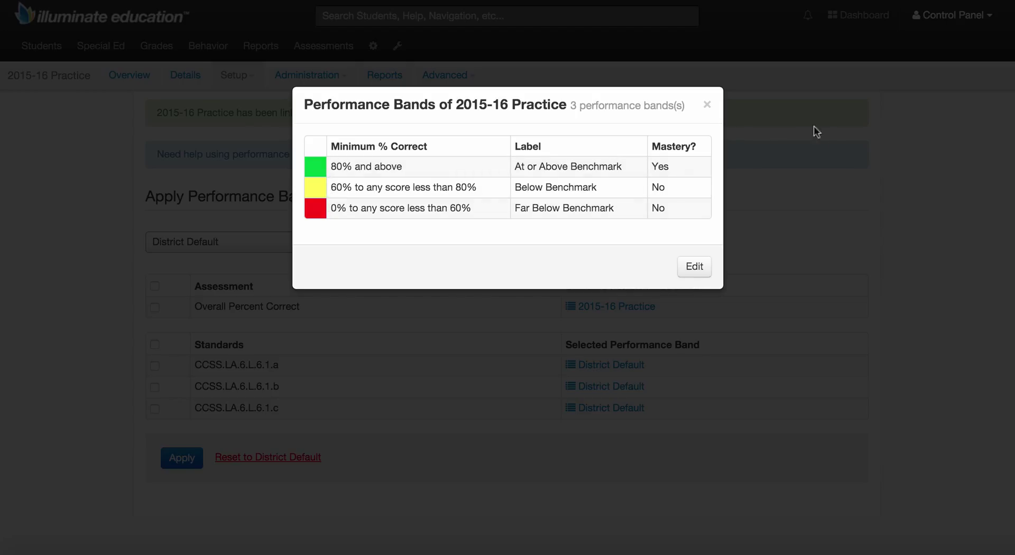
click(708, 108)
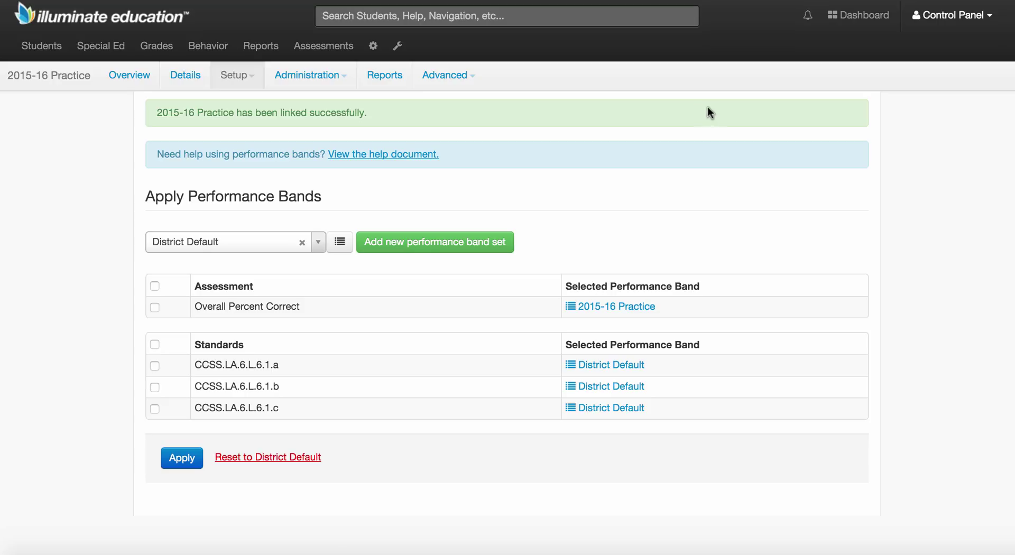
Step: Open a blank form for creating a performance band set independently of any assessment
mouse_move(324, 49)
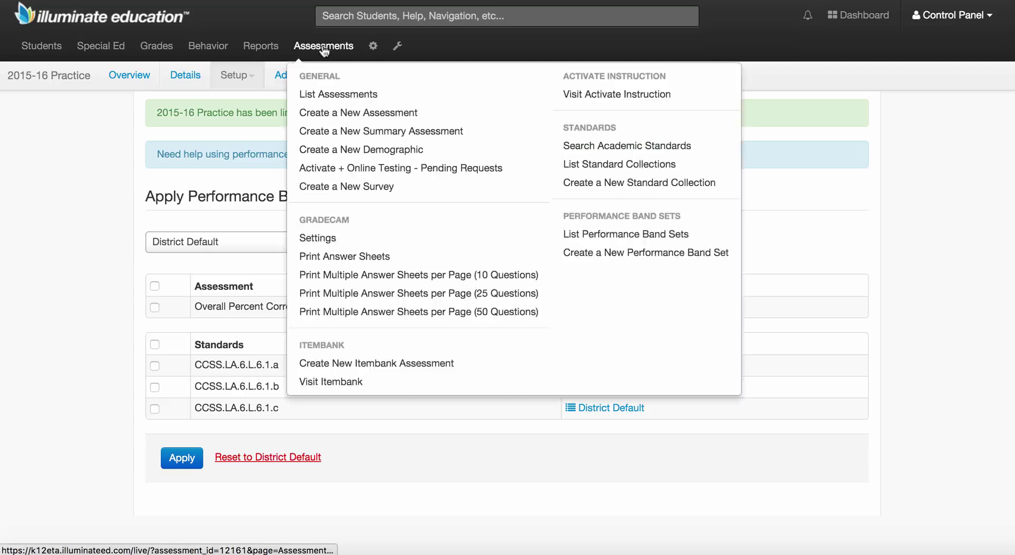
click(626, 259)
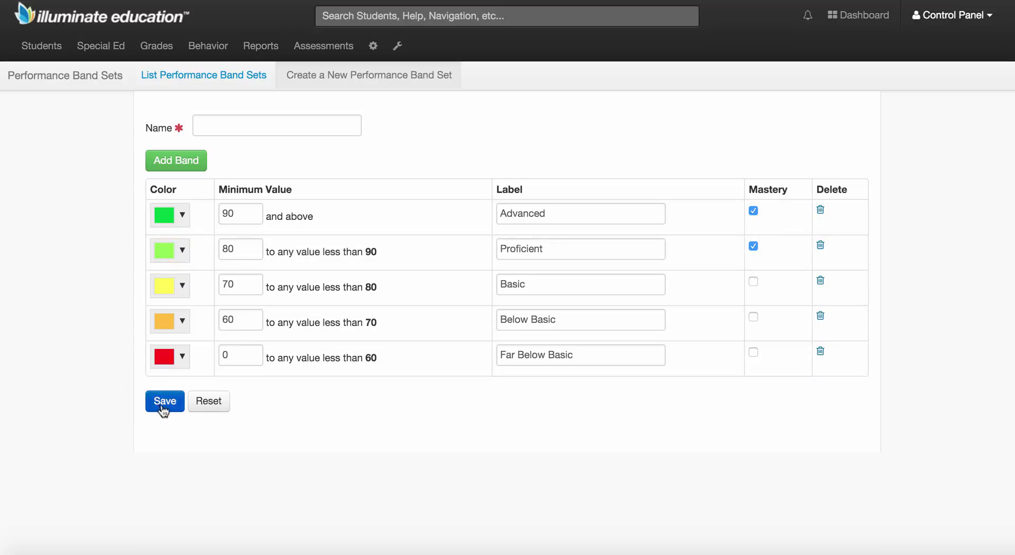
Step: Start a new assessment using Manual Setup with 5 questions
click(319, 48)
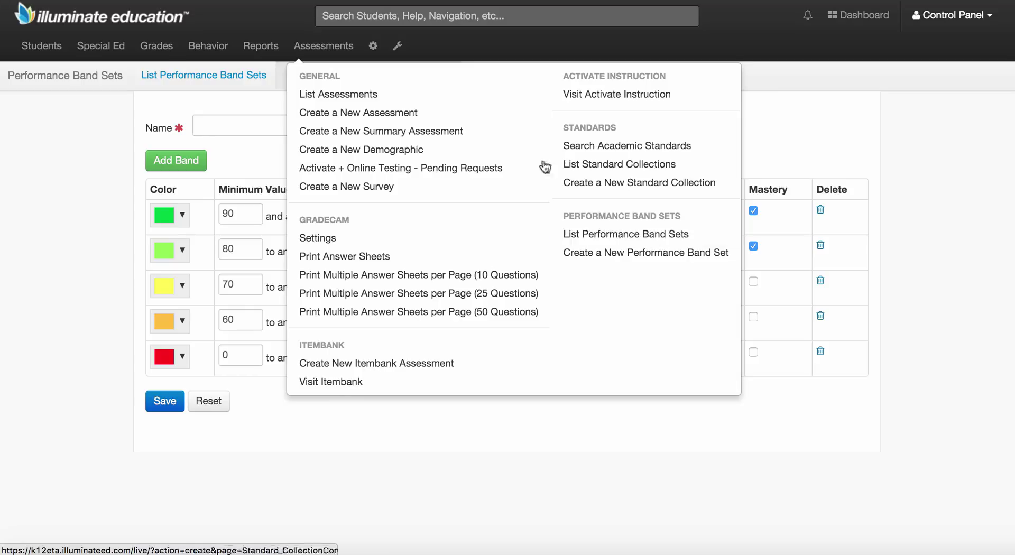
click(332, 49)
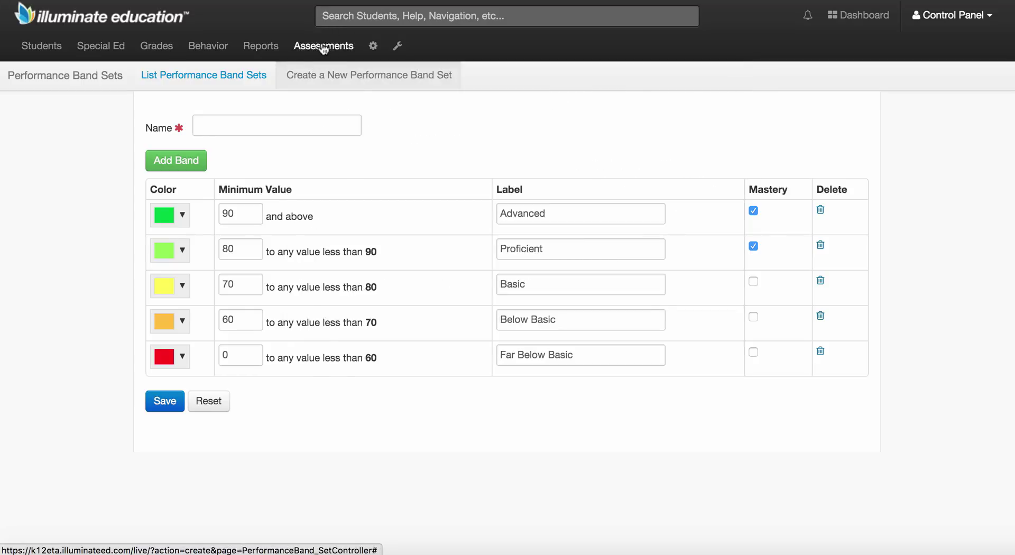
click(325, 49)
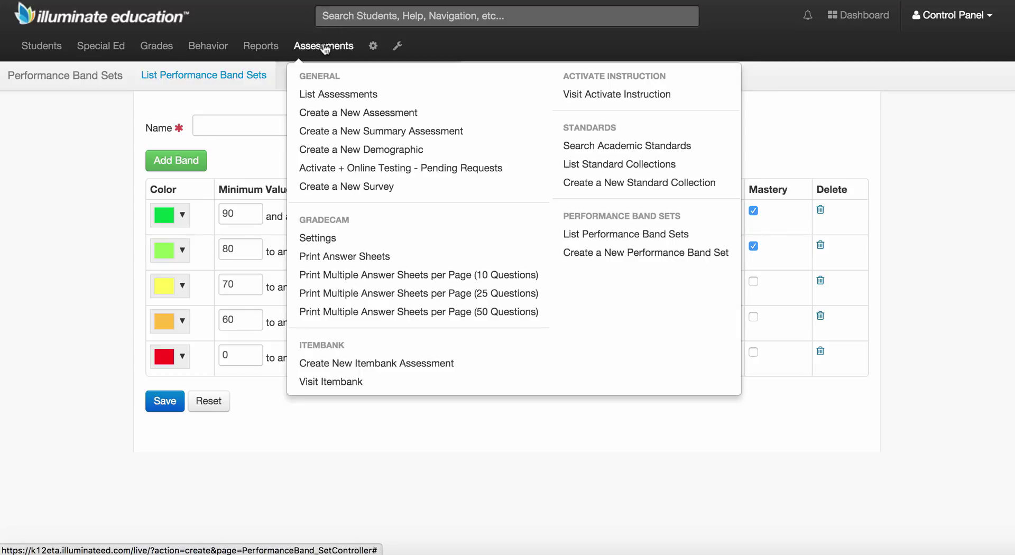
click(348, 114)
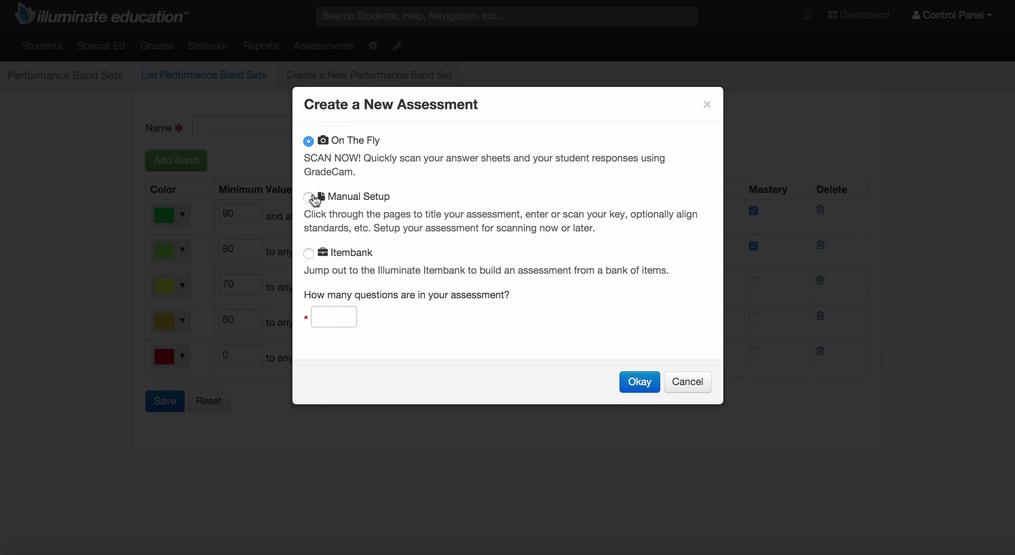
click(309, 198)
click(328, 316)
text(5)
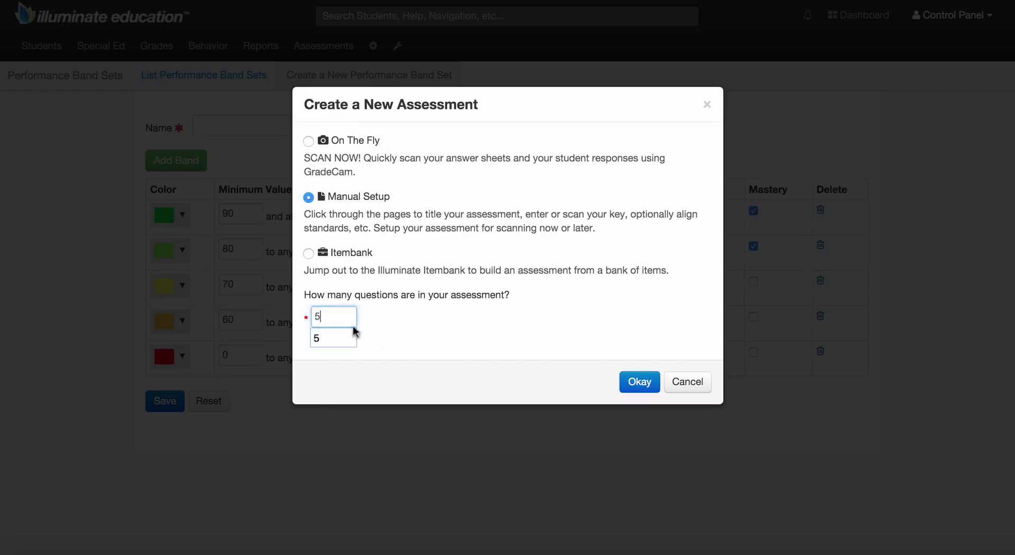
click(639, 383)
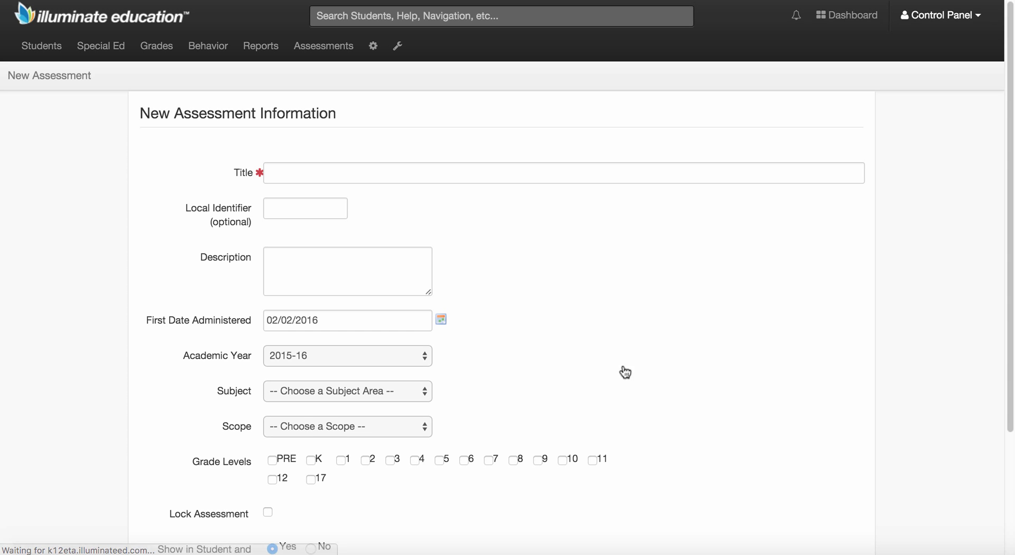
Step: Assign the 2015-16 Practice performance band set to the new assessment in its information form
scroll(518, 244, down, 2)
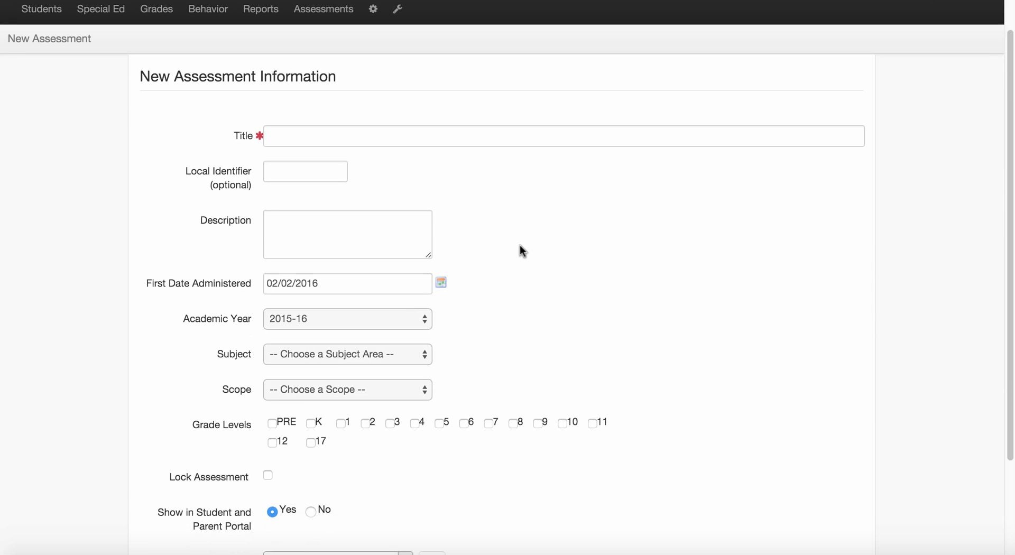
scroll(524, 250, down, 2)
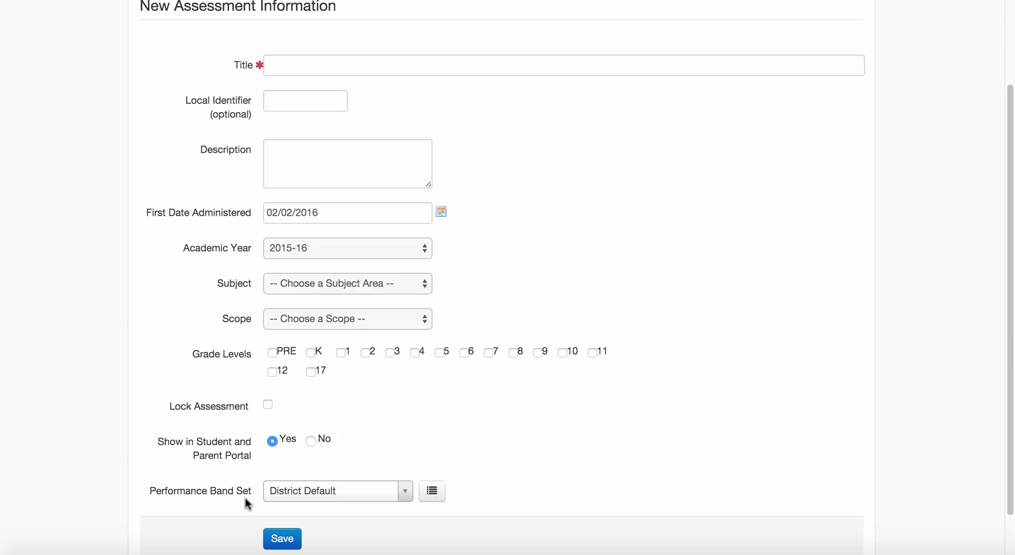
click(406, 495)
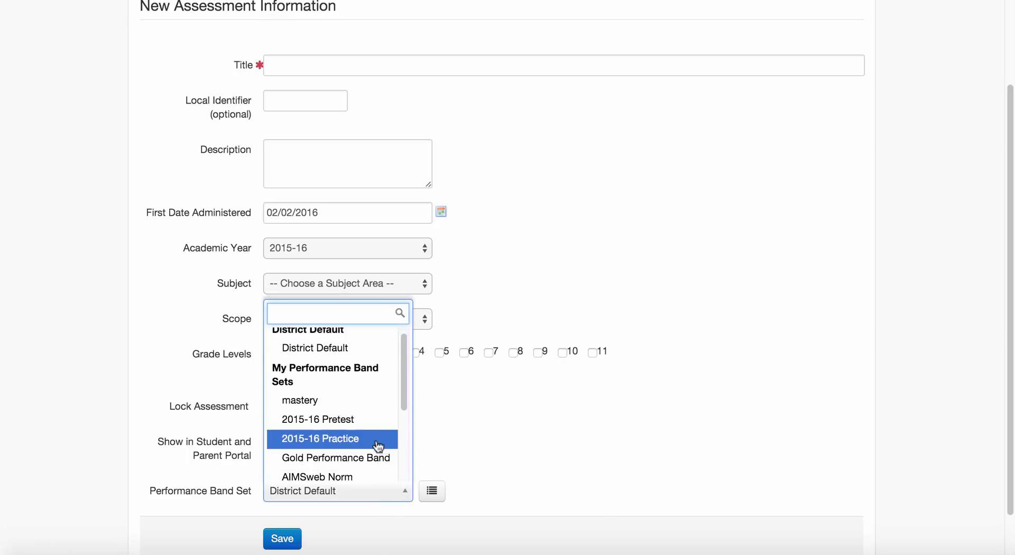
click(346, 440)
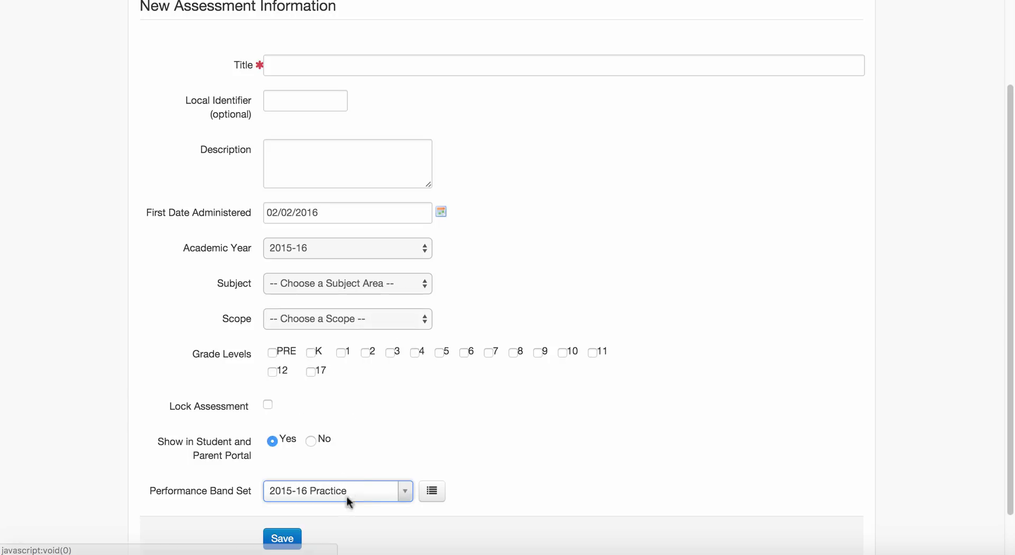
click(451, 66)
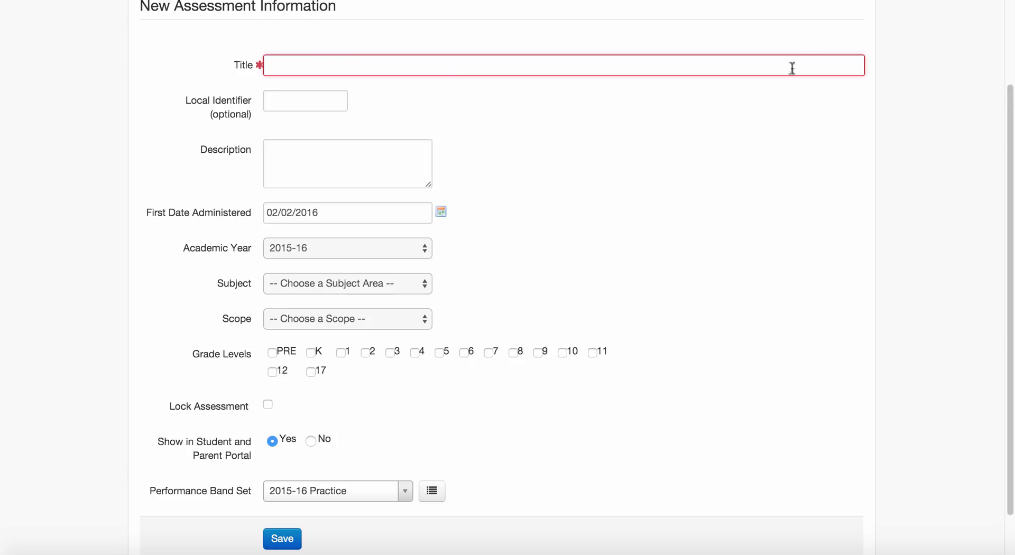
click(825, 1)
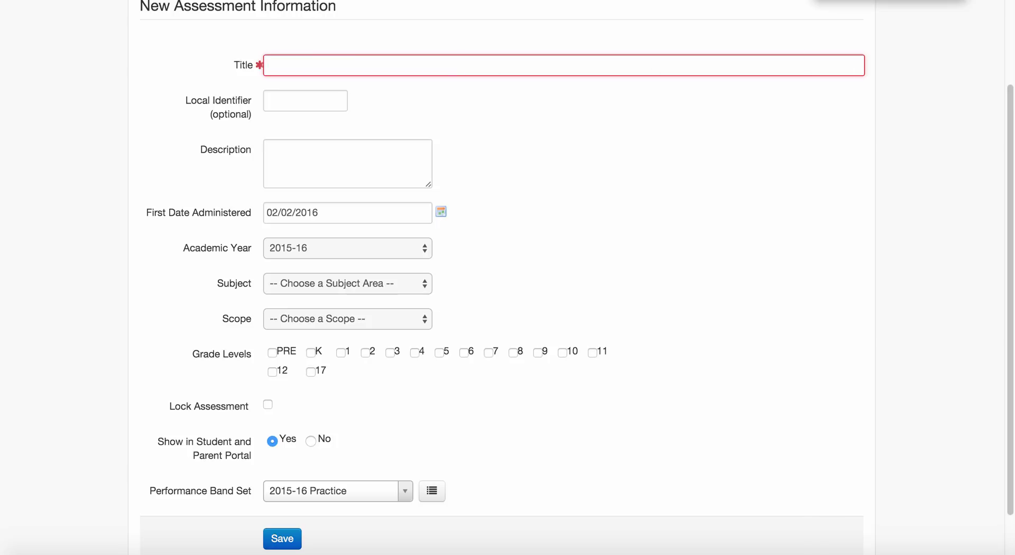